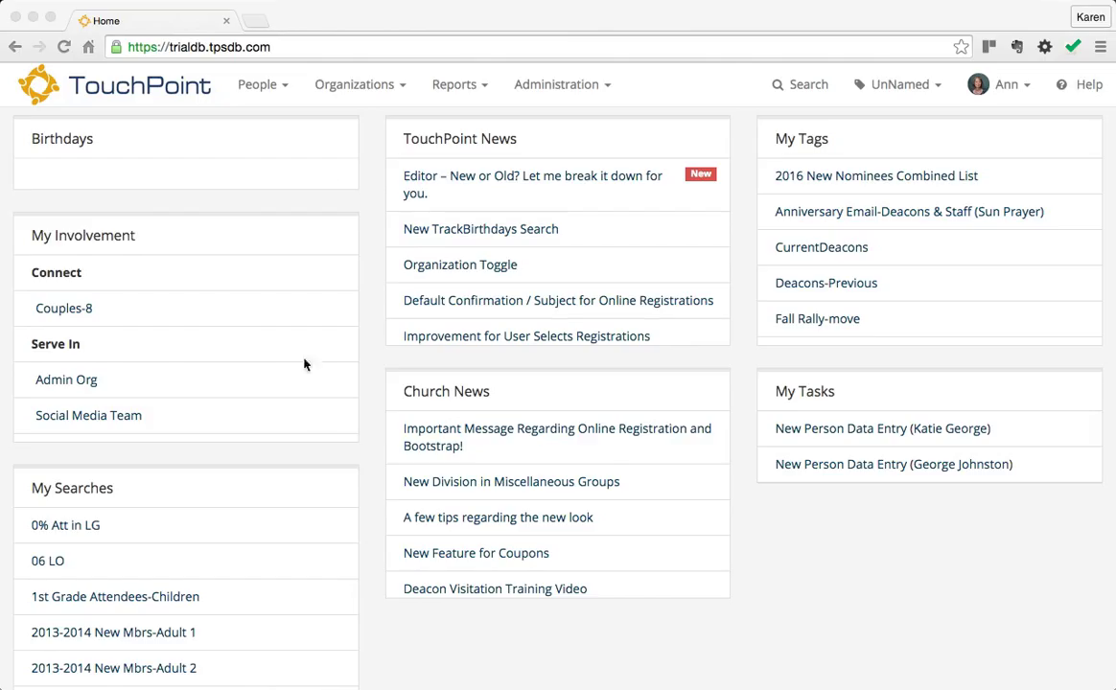
# Go to Organizations > Search / Manage to list the 1,437 active organizations
pyautogui.click(381, 84)
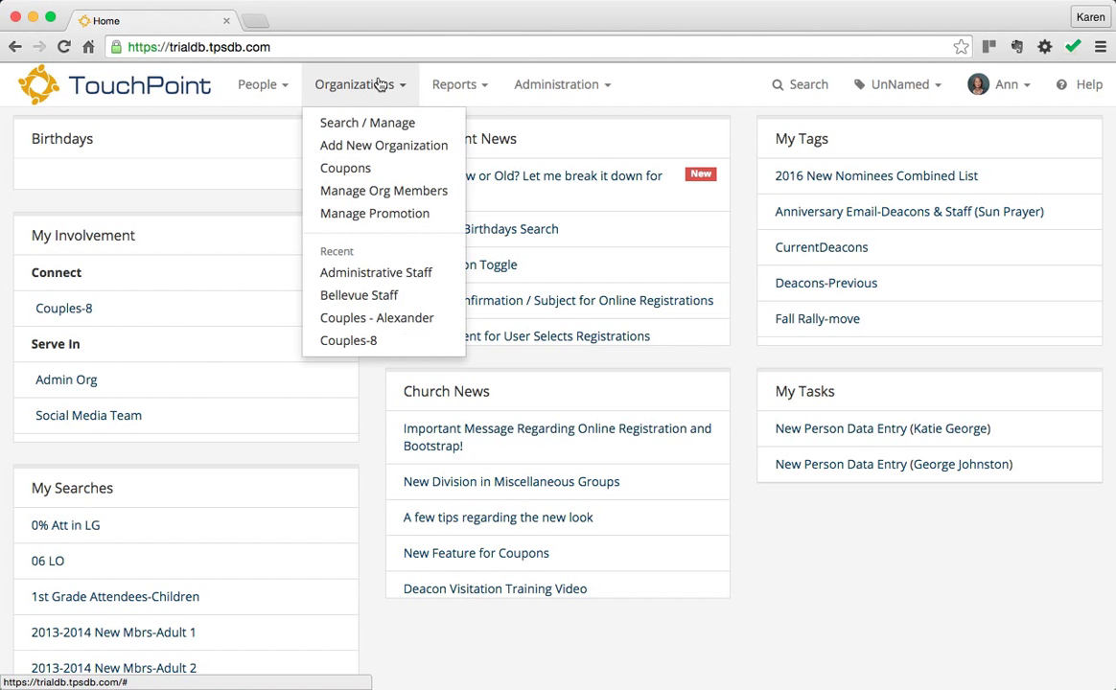
pyautogui.click(374, 126)
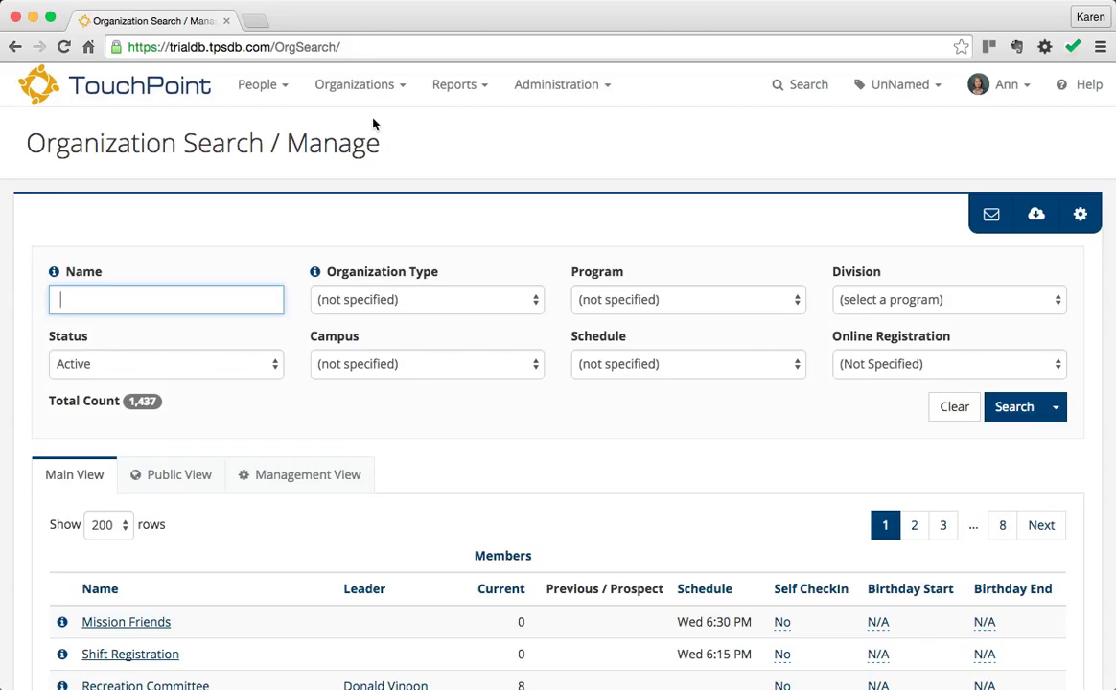
# Search organizations with Program Life Groups, Division Adult 1 and Schedule Sun 8:00 AM, showing 11 results
pyautogui.click(794, 299)
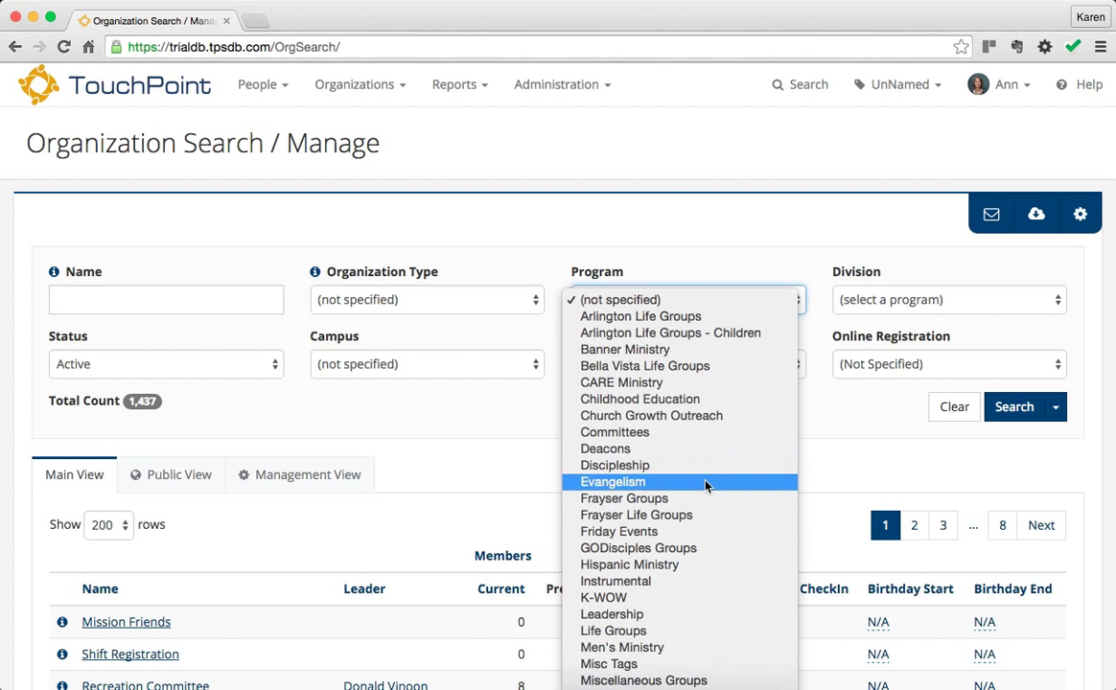
pyautogui.click(702, 631)
pyautogui.click(958, 300)
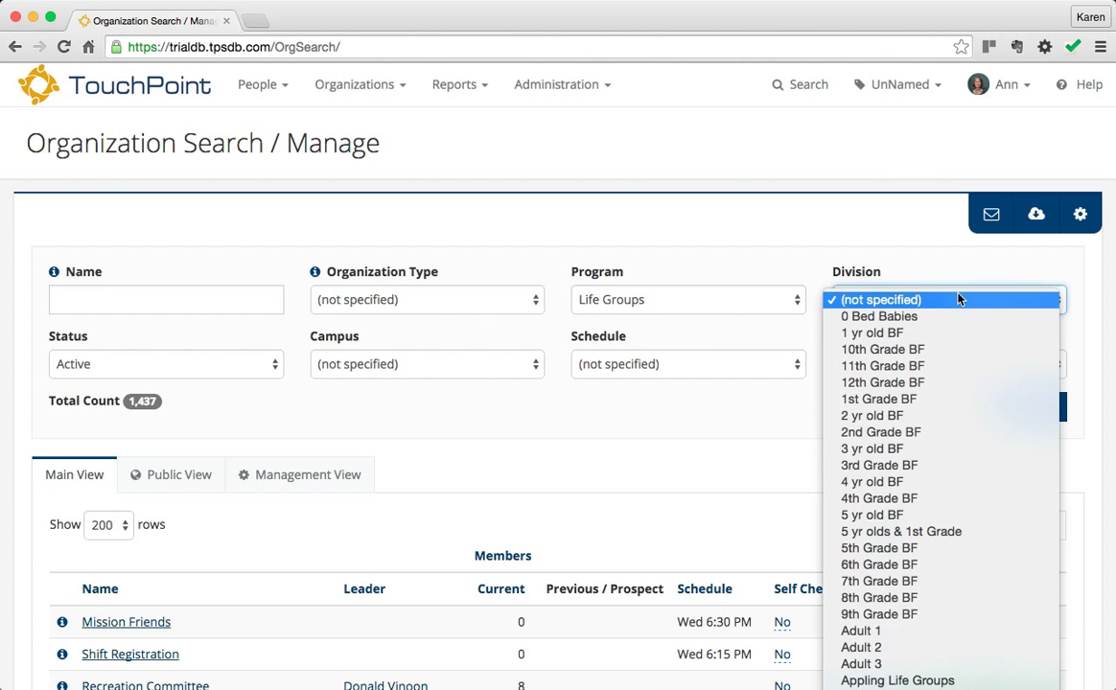
pyautogui.click(902, 631)
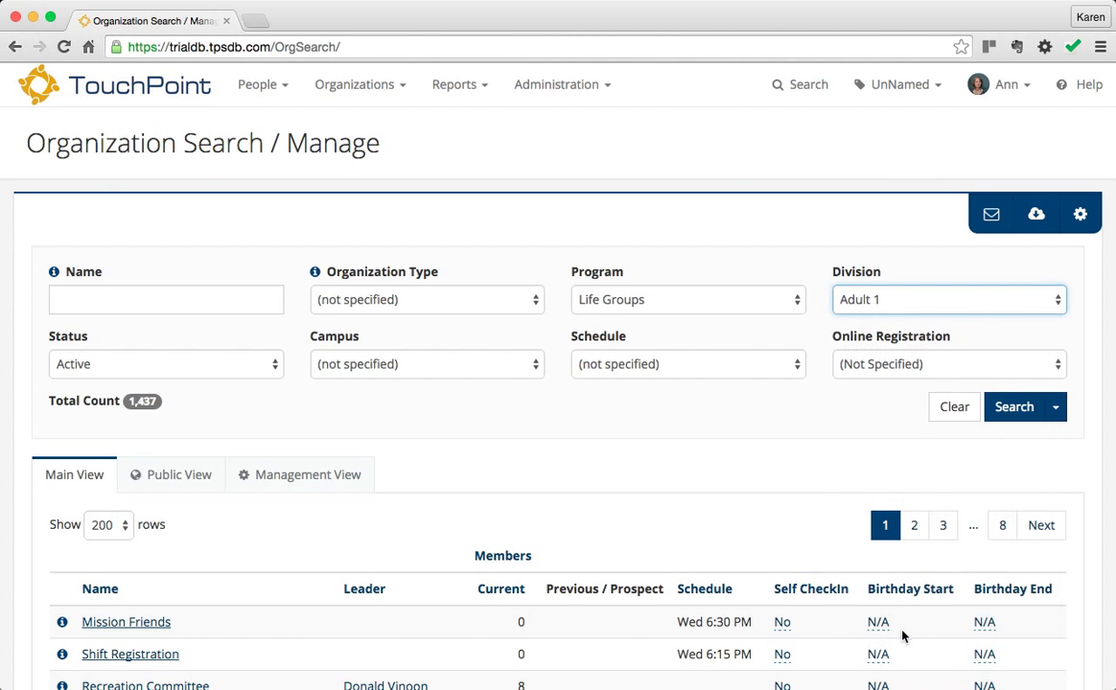
pyautogui.click(793, 364)
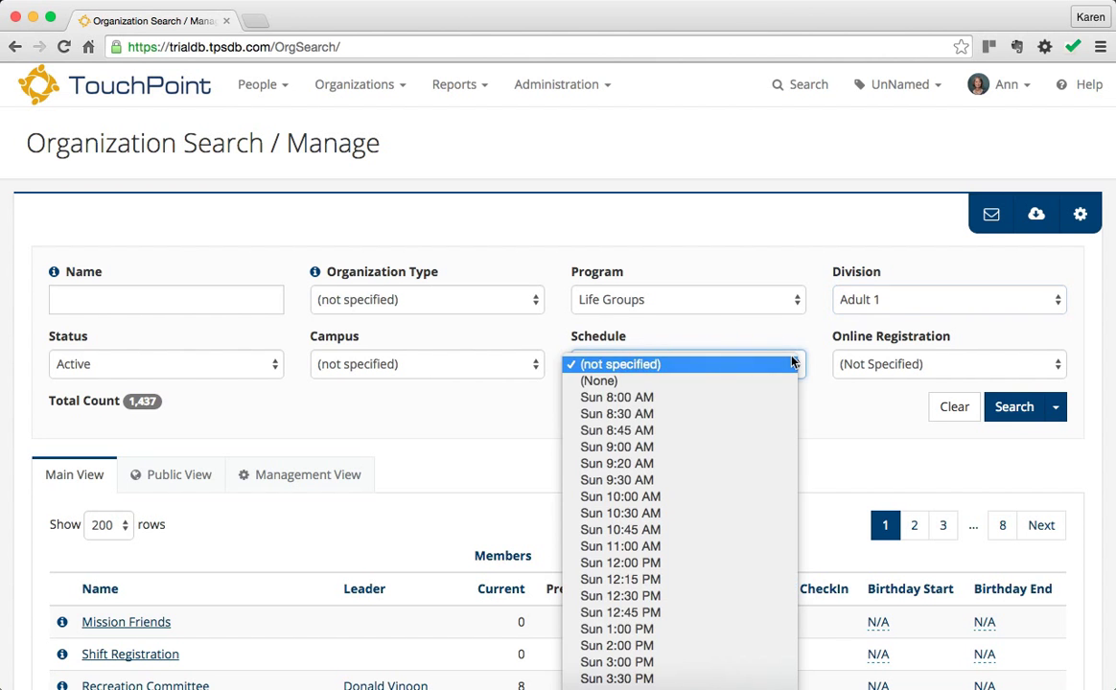
pyautogui.click(731, 398)
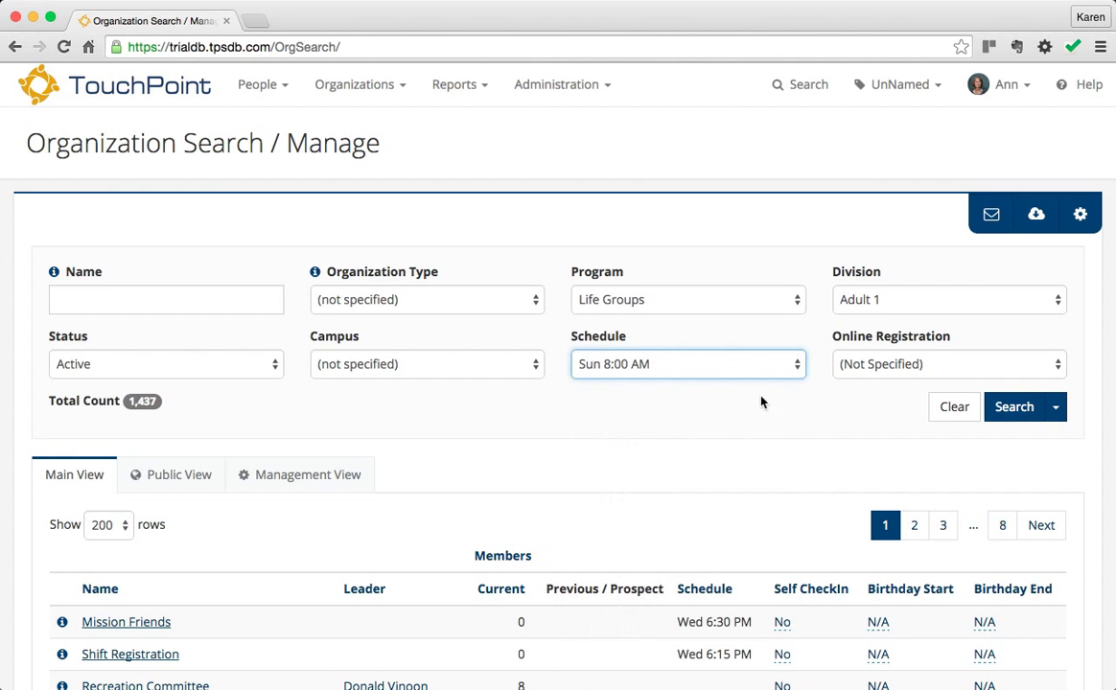
pyautogui.click(1017, 409)
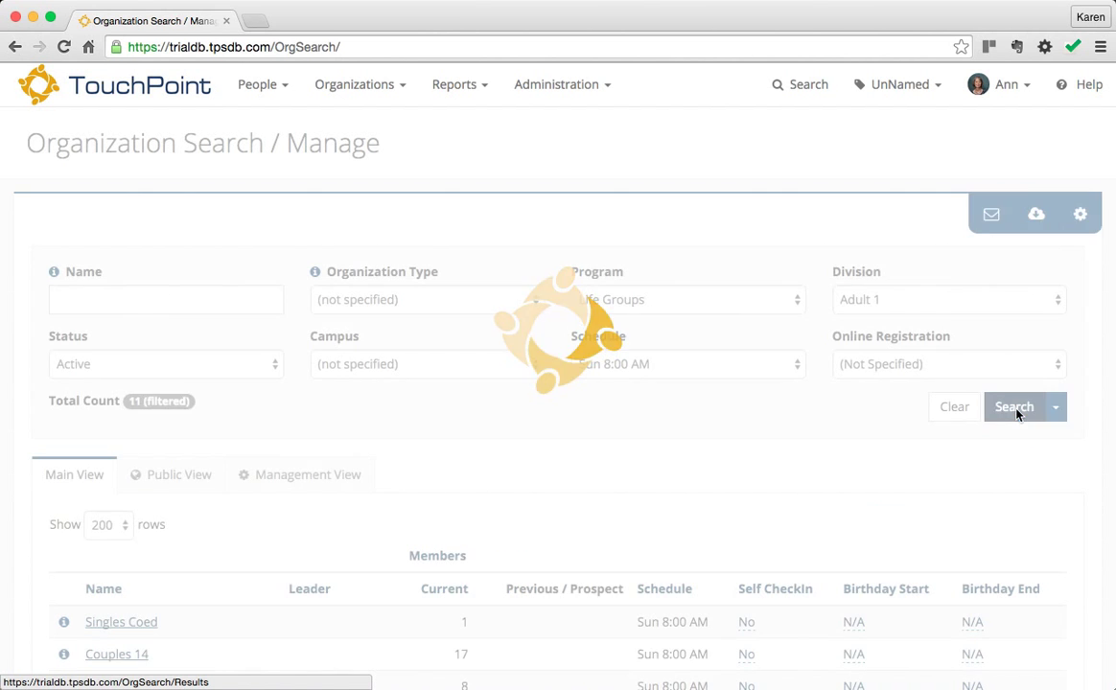
pyautogui.scroll(-3, 621, 467)
pyautogui.scroll(-4, 622, 466)
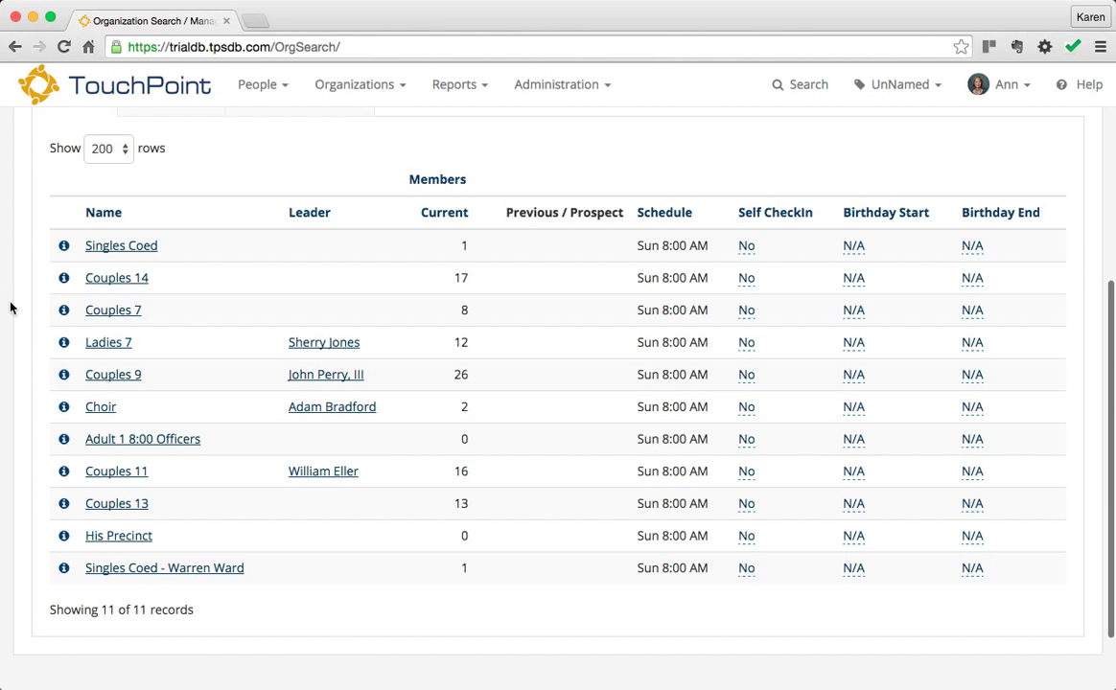
# Open the Couples 7 organization (Life Groups—Adult 1, Sunday 8:00 AM) in a new tab
pyautogui.click(119, 311)
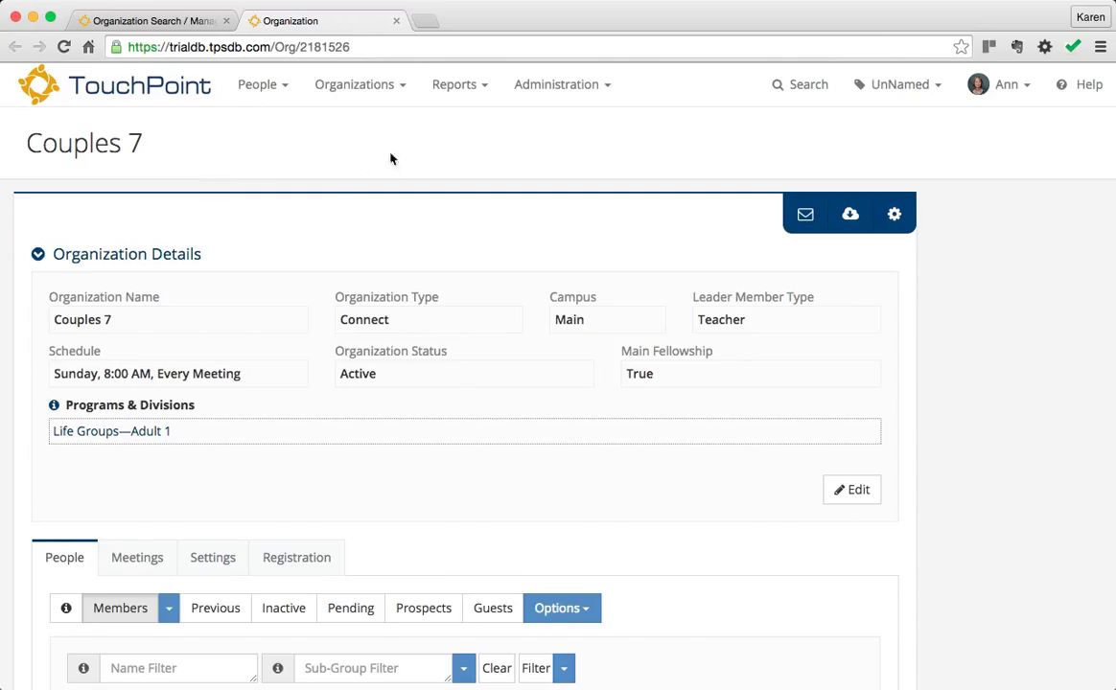
pyautogui.click(402, 89)
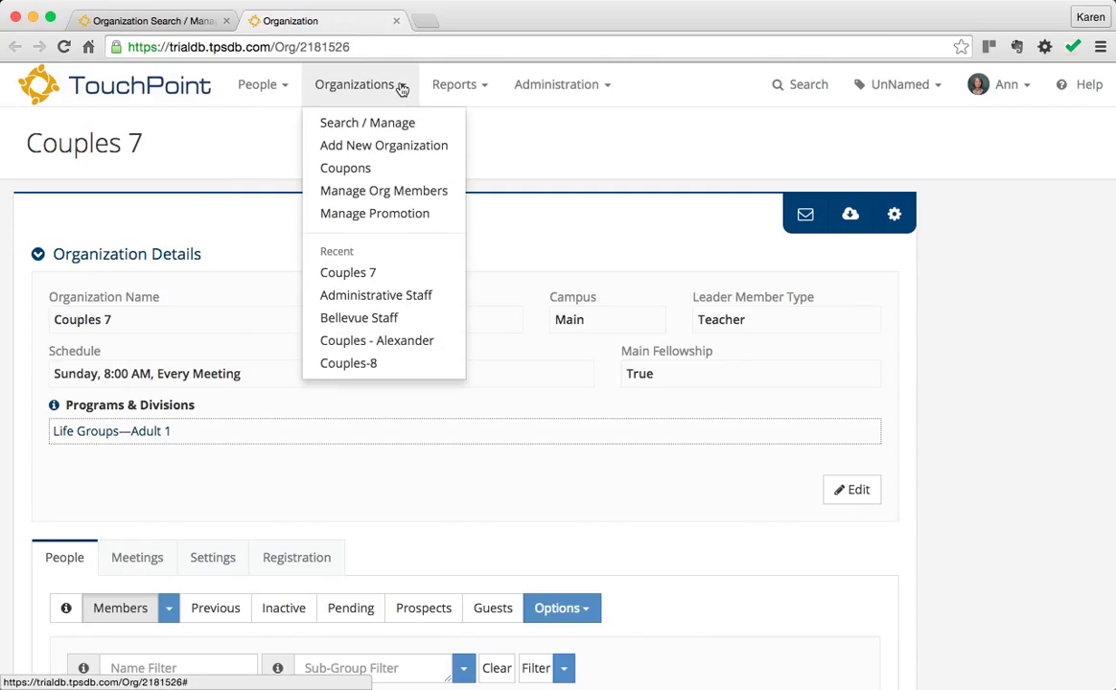
# Add organization 'Women of Memphis' with location FH 1, copying the current organization's settings
pyautogui.click(364, 145)
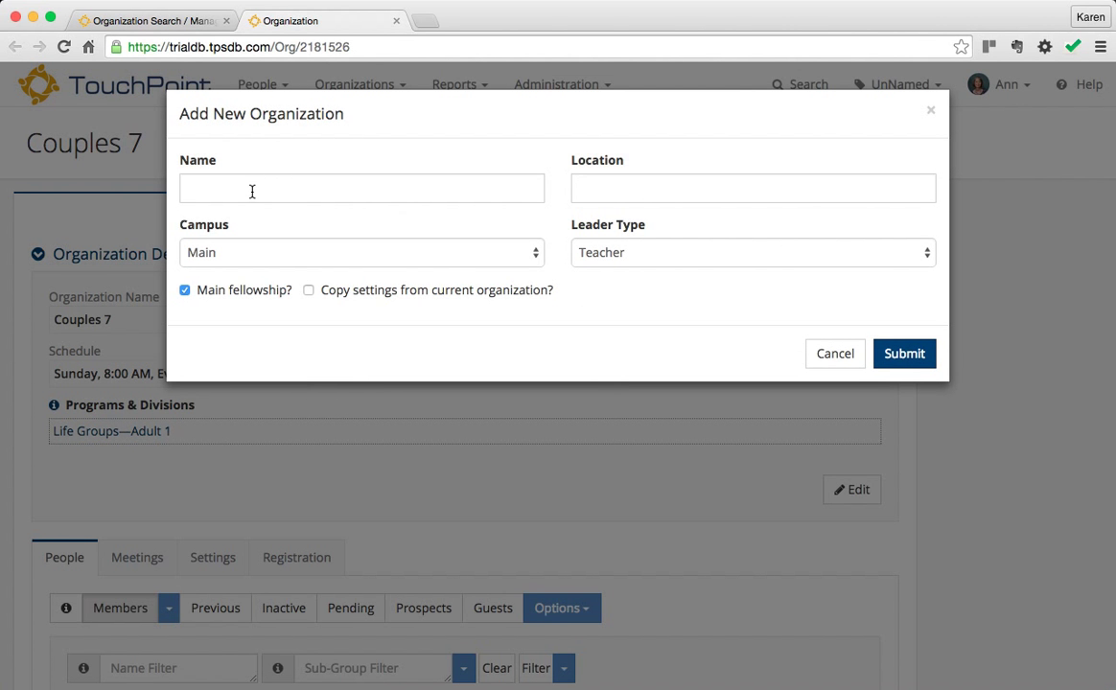
pyautogui.click(221, 193)
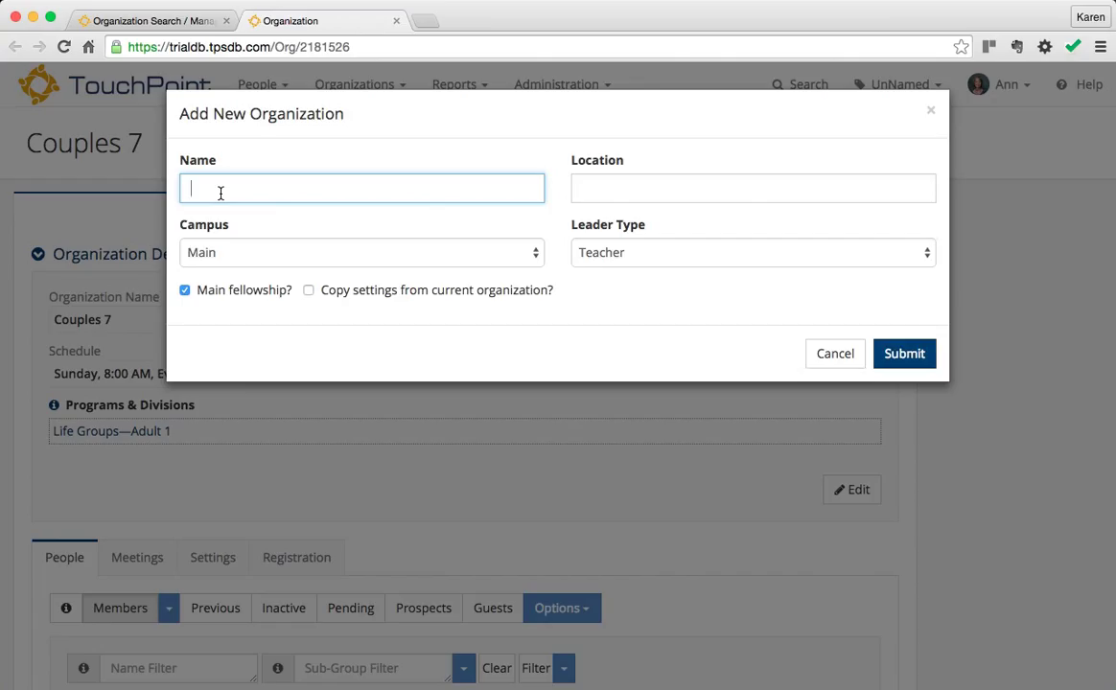
pyautogui.write('Women')
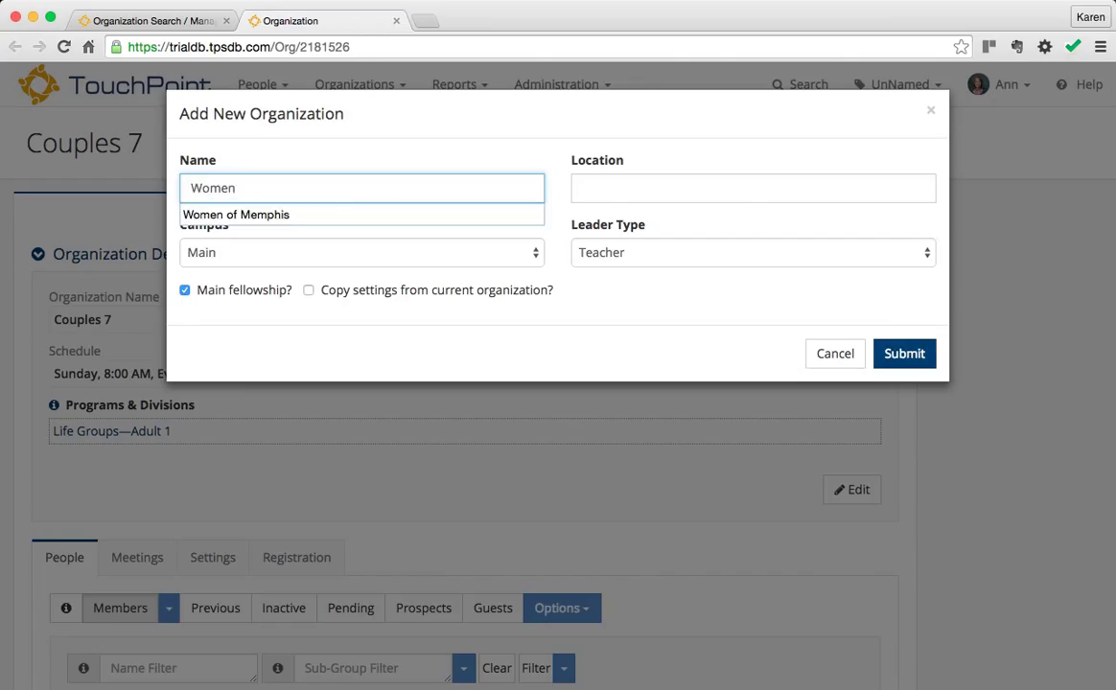
pyautogui.press('Down')
pyautogui.press('Return')
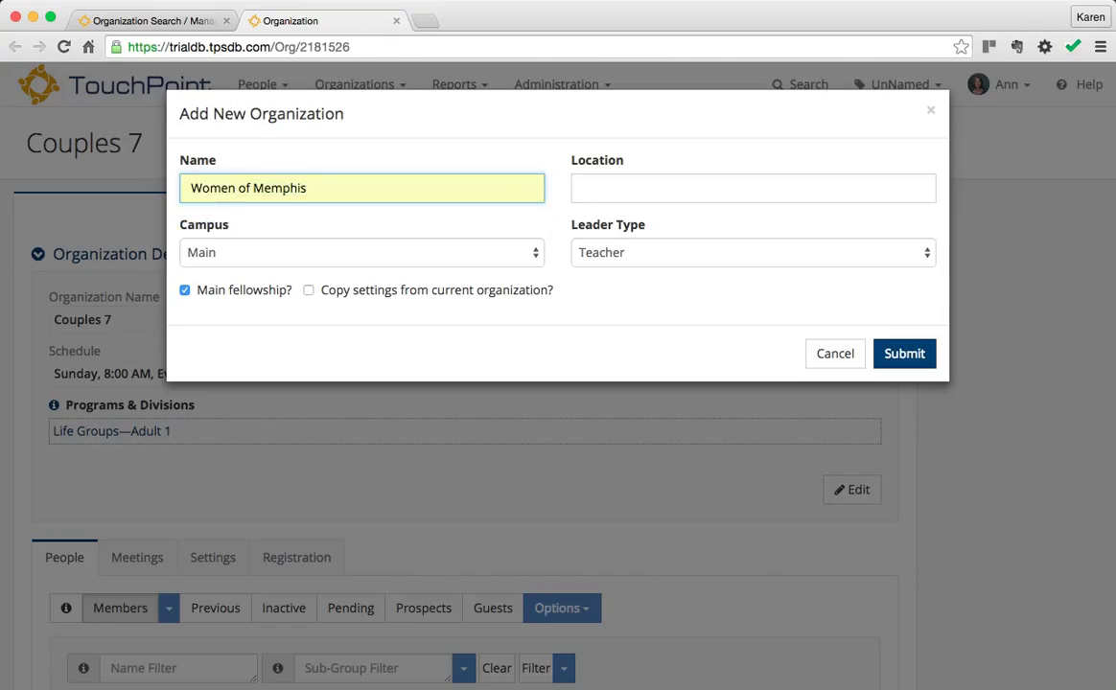
pyautogui.click(584, 184)
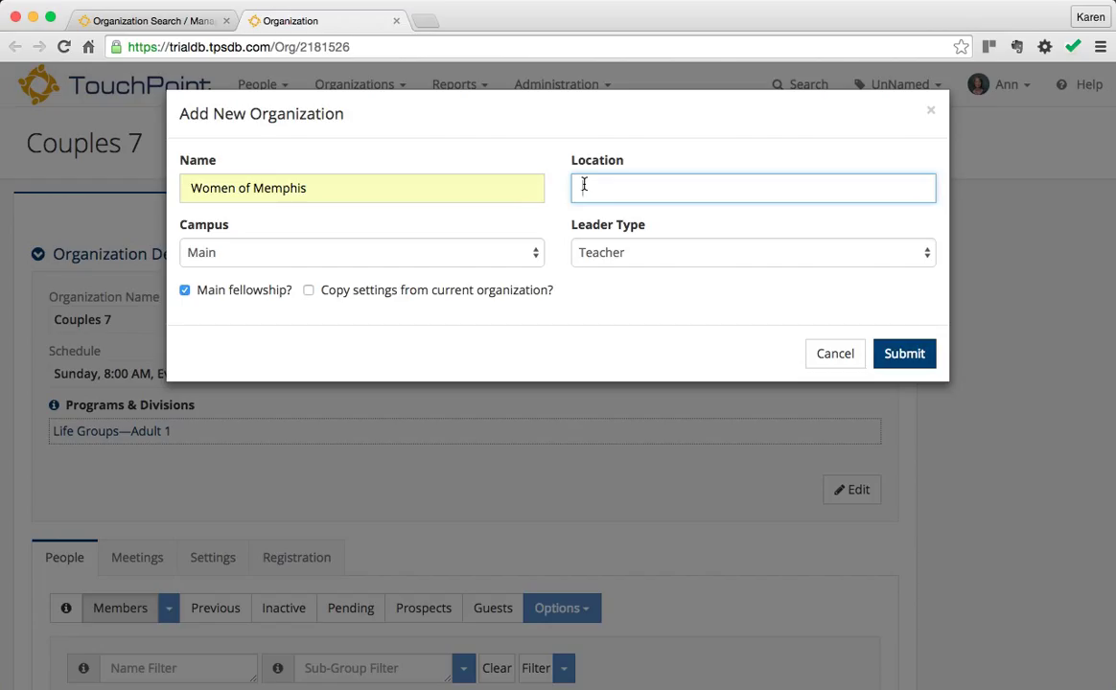
pyautogui.write('FH 1')
pyautogui.click(309, 291)
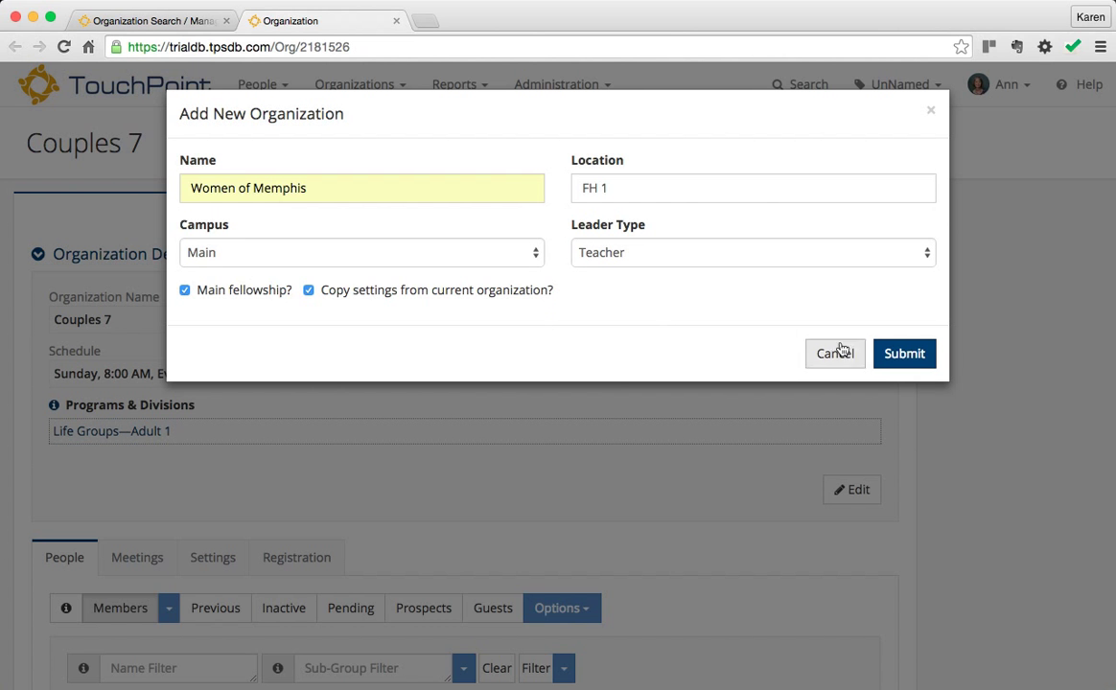
pyautogui.click(921, 363)
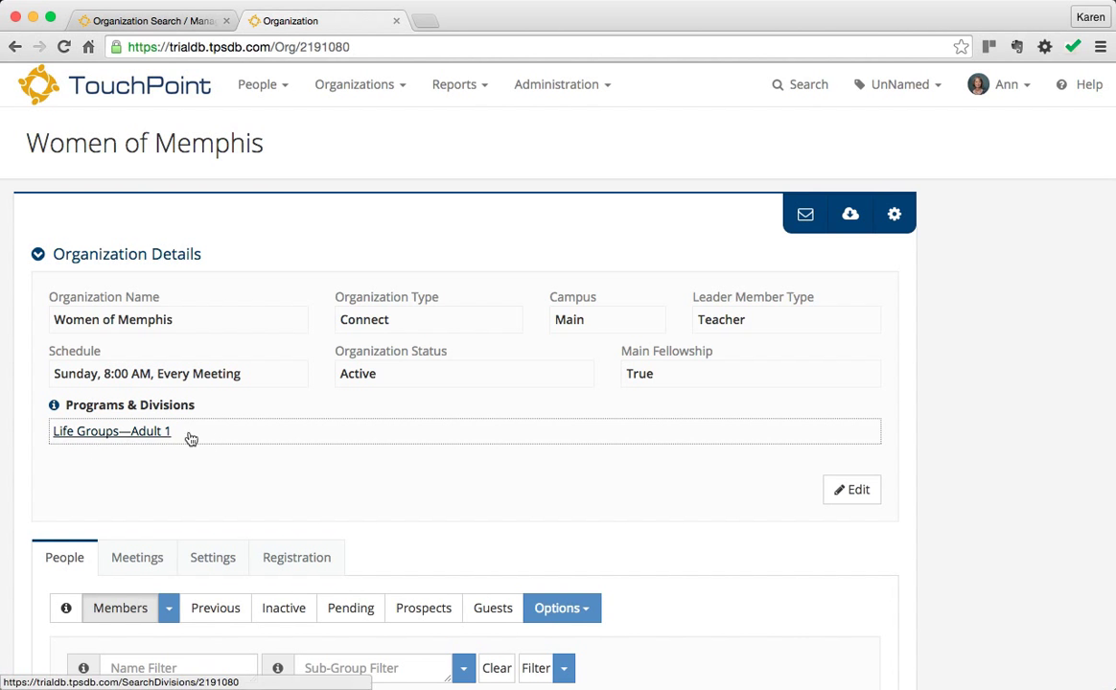
# Scroll down the Women of Memphis page to its empty member list (0 of 0 records)
pyautogui.scroll(-5, 232, 451)
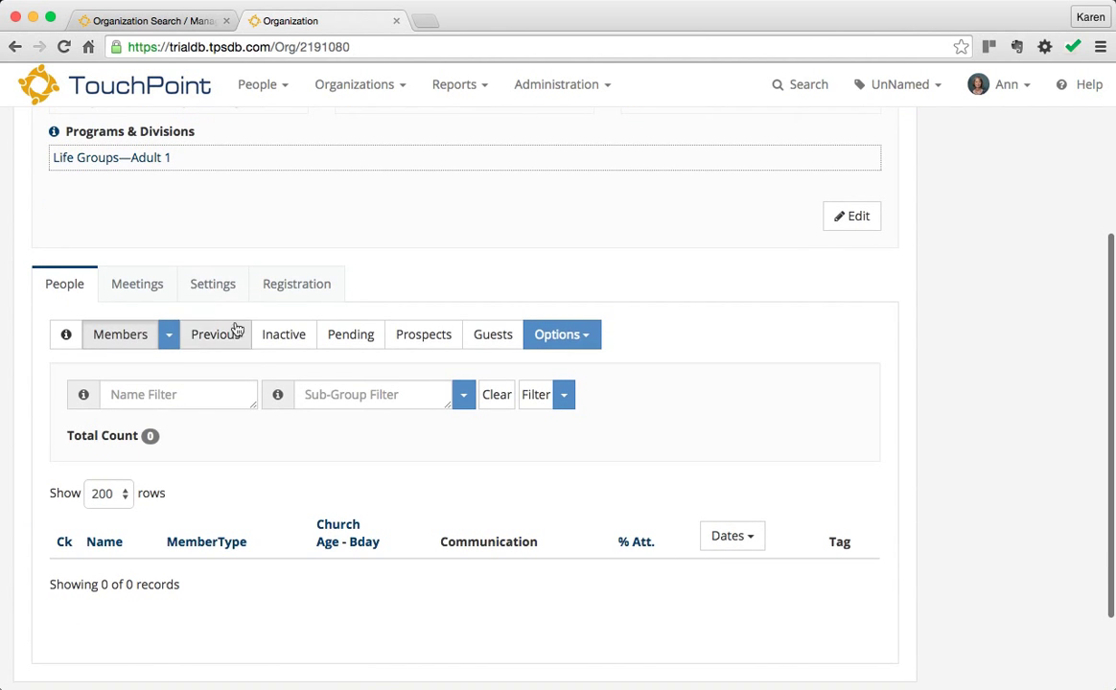
# Review Women of Memphis General settings: location FH 1, entry point Life Group, gender Unknown
pyautogui.click(215, 286)
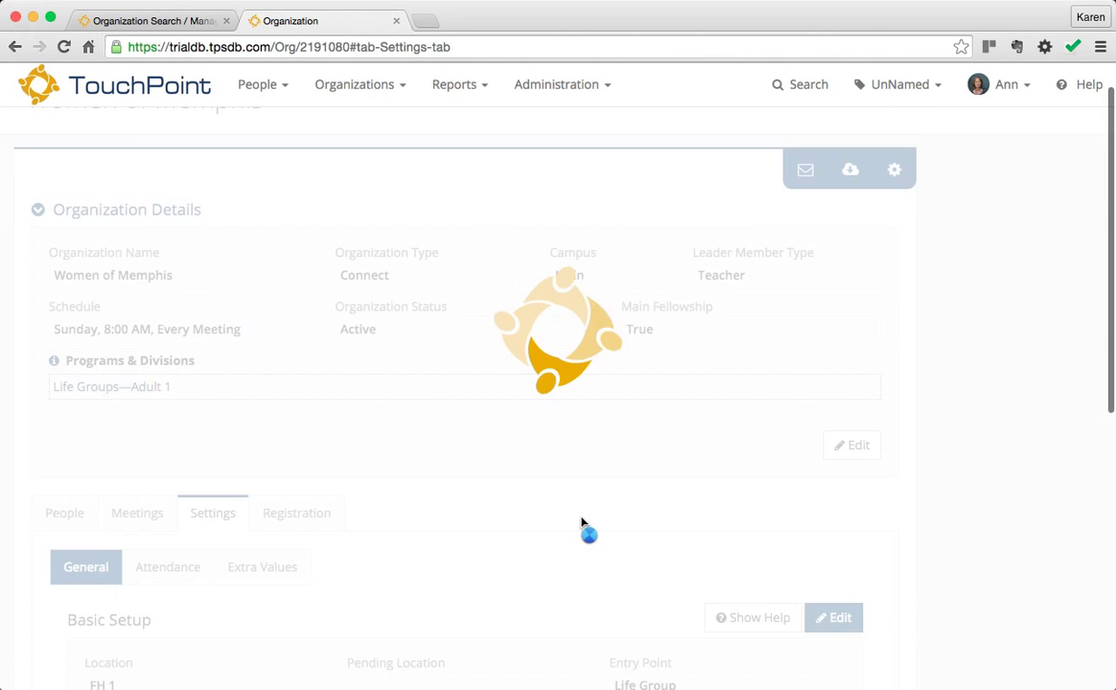
pyautogui.scroll(-5, 565, 510)
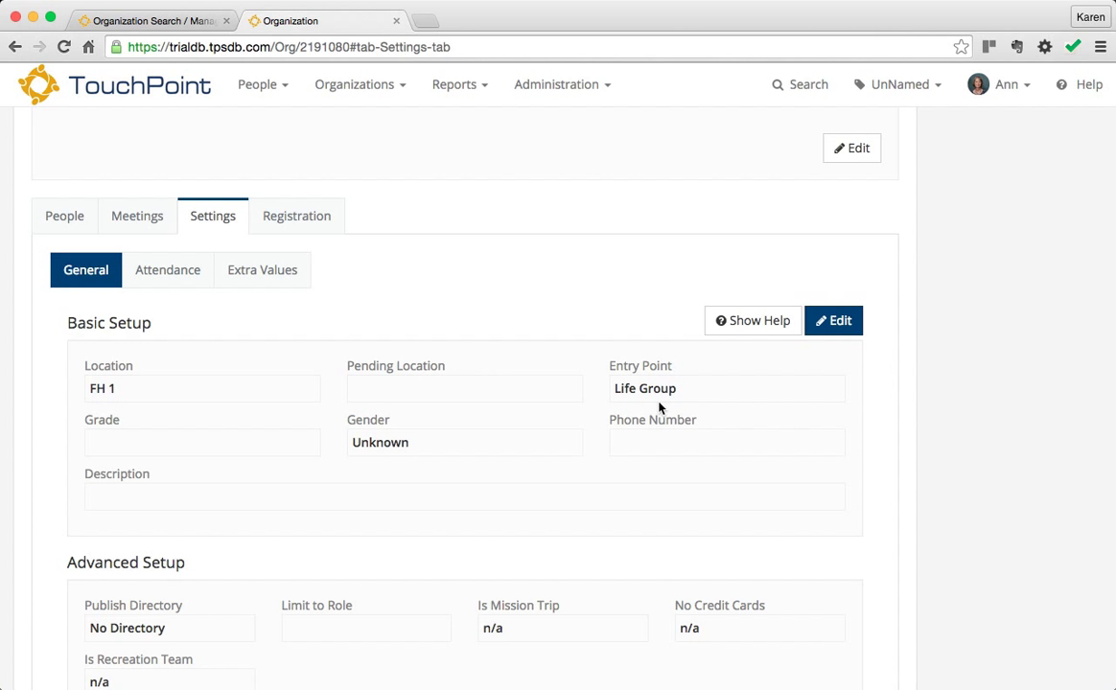
pyautogui.scroll(-4, 660, 410)
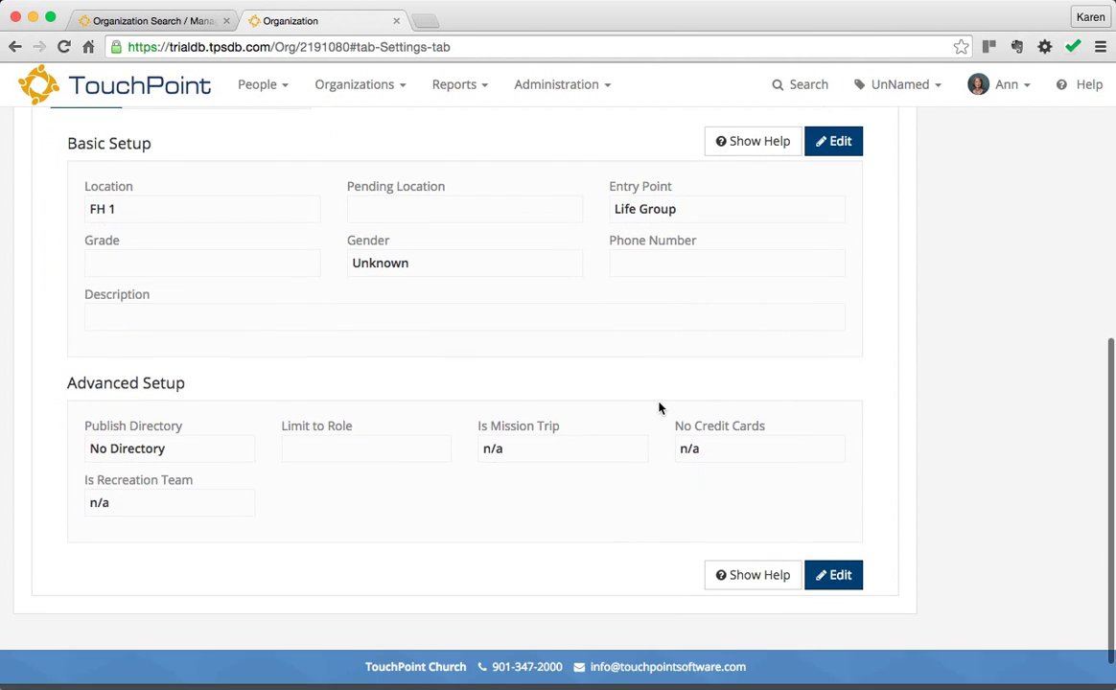
pyautogui.scroll(5, 154, 458)
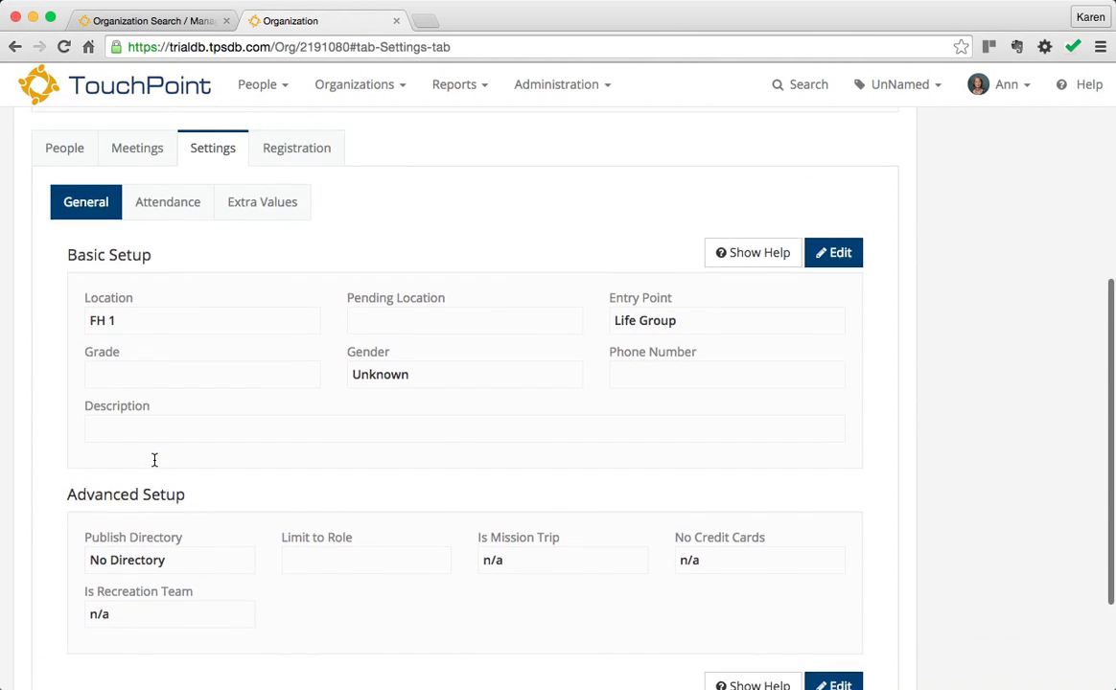
# Check the Attendance settings (first meeting date 1/1/2000), then return to the People members list
pyautogui.click(161, 326)
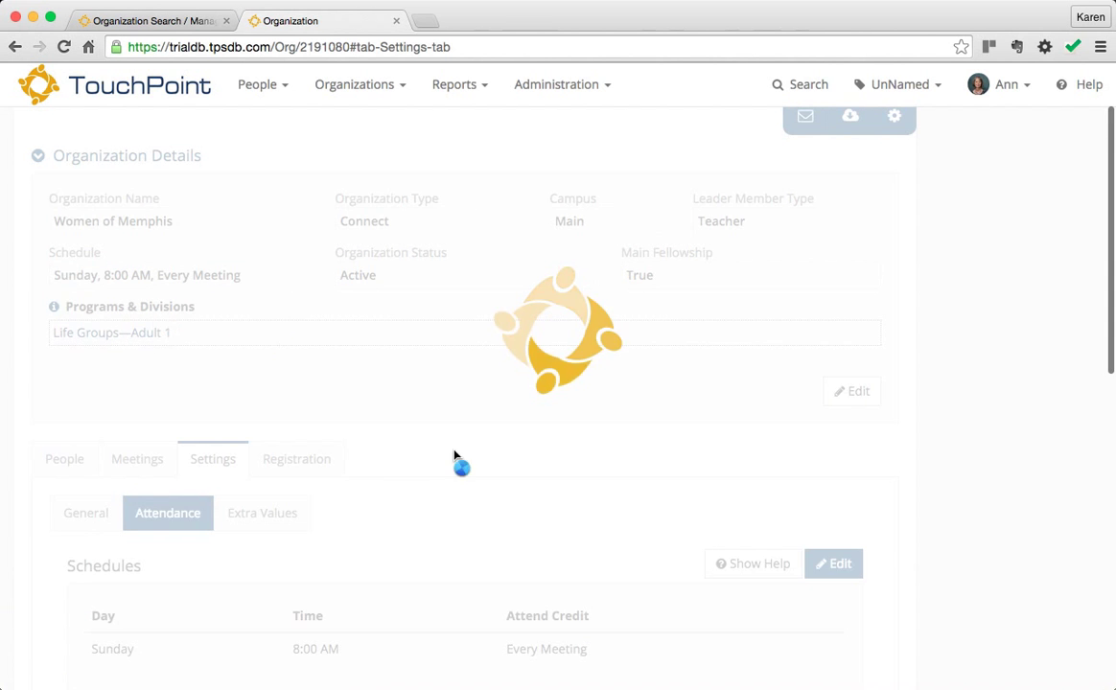
pyautogui.scroll(-5, 420, 494)
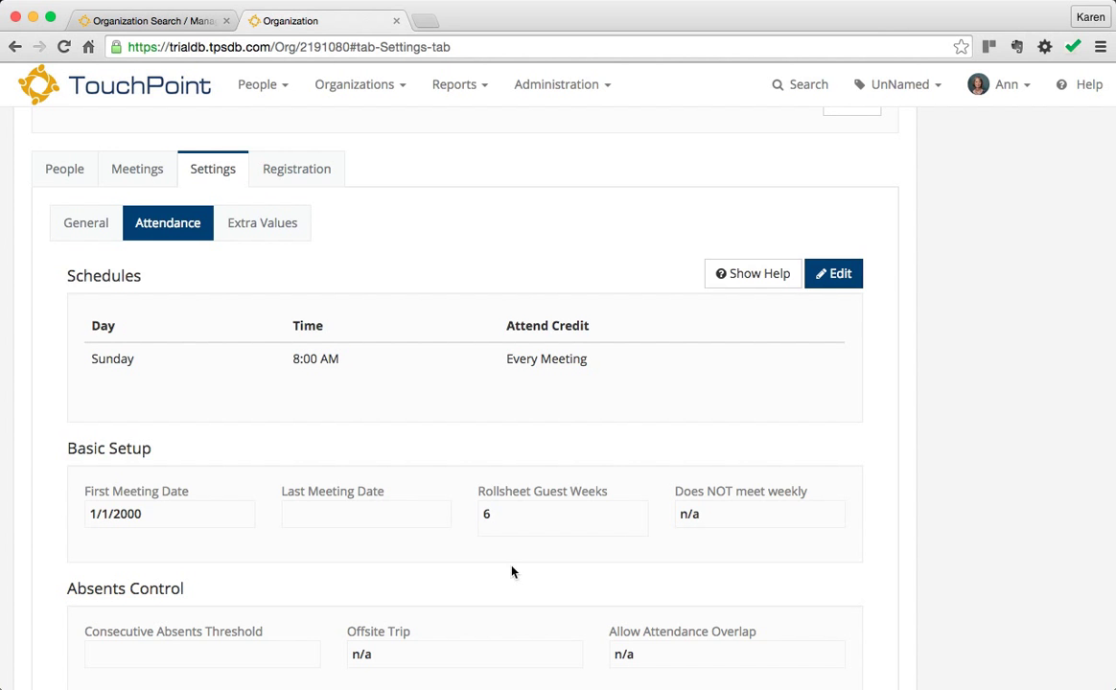
pyautogui.scroll(-4, 482, 518)
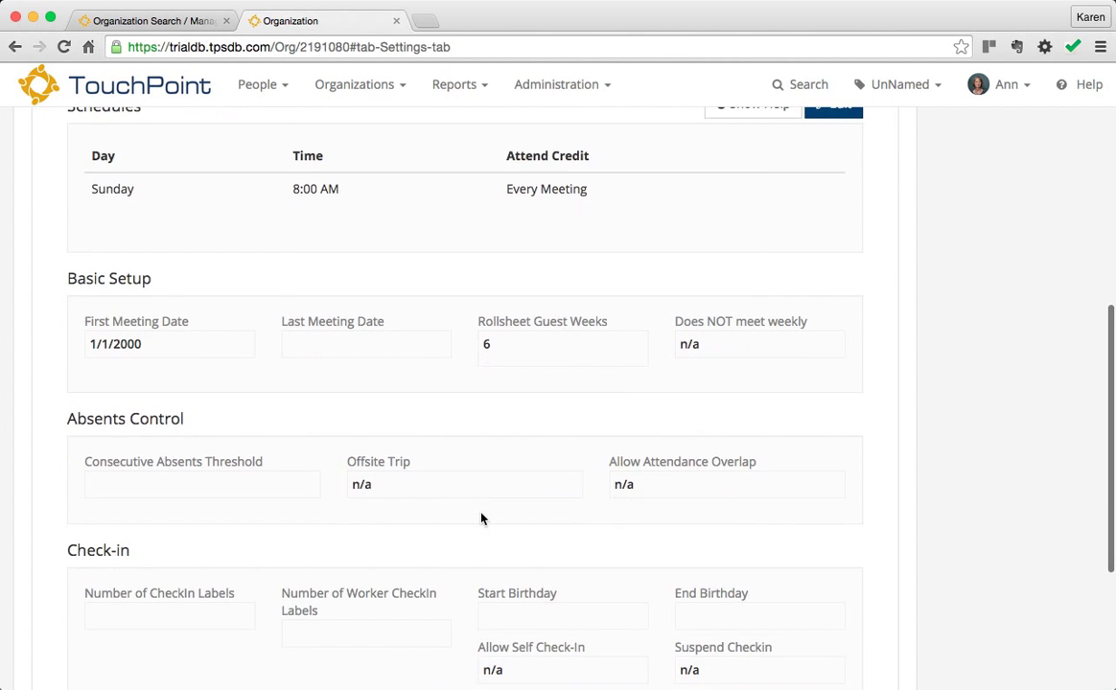
pyautogui.scroll(4, 483, 518)
pyautogui.scroll(5, 482, 519)
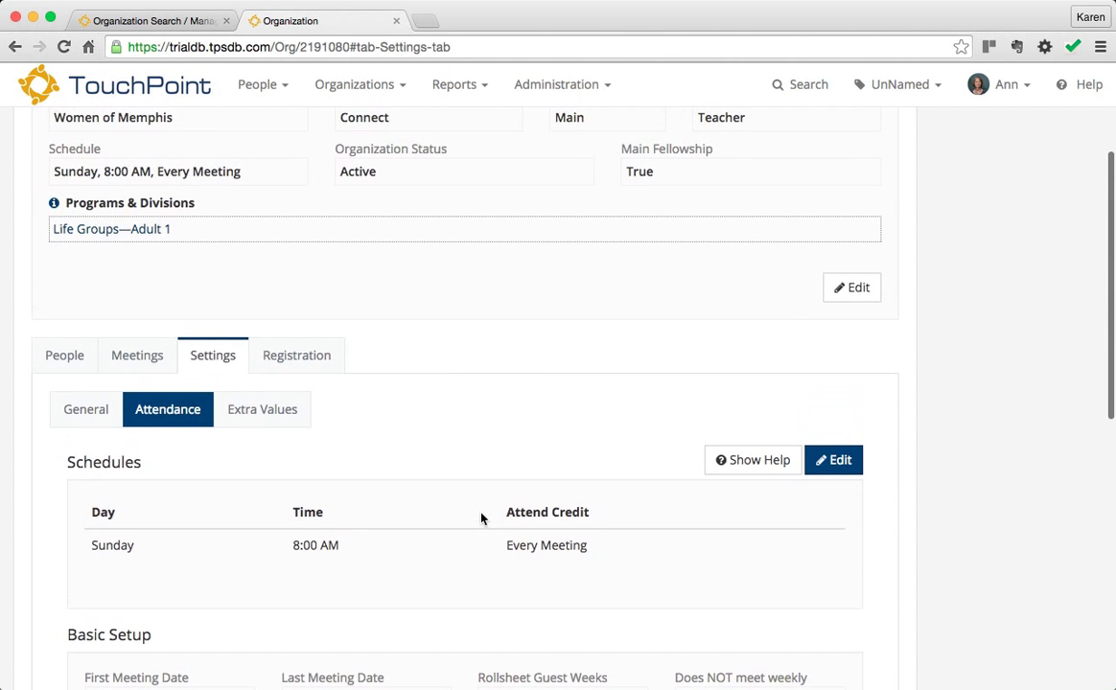
pyautogui.scroll(5, 481, 519)
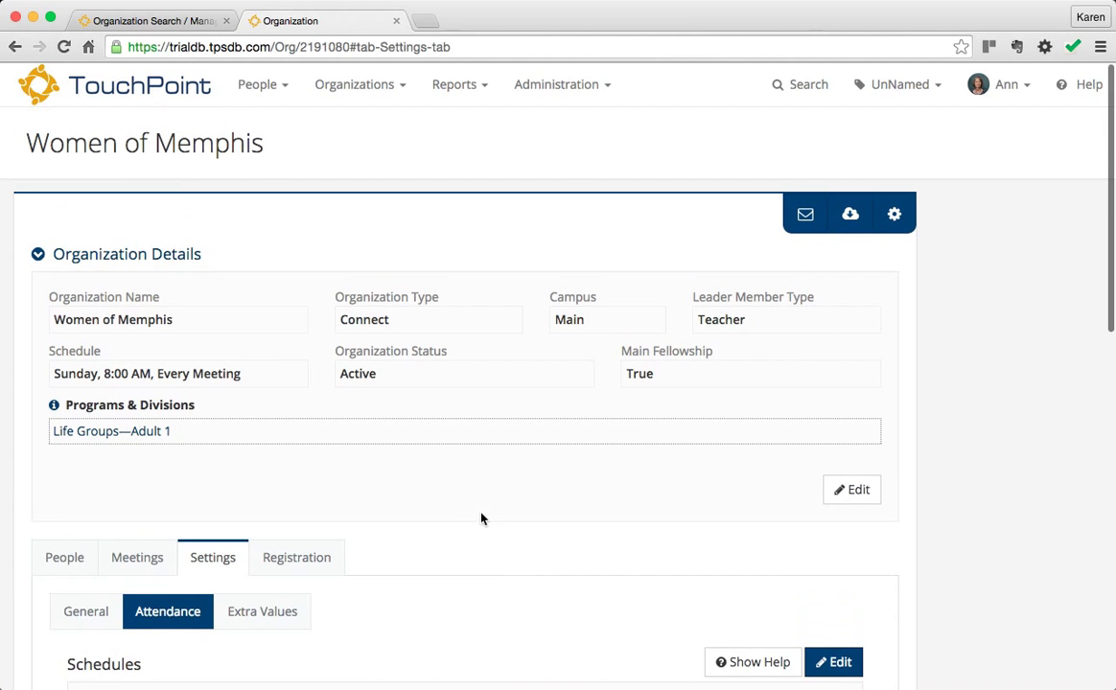
pyautogui.click(61, 568)
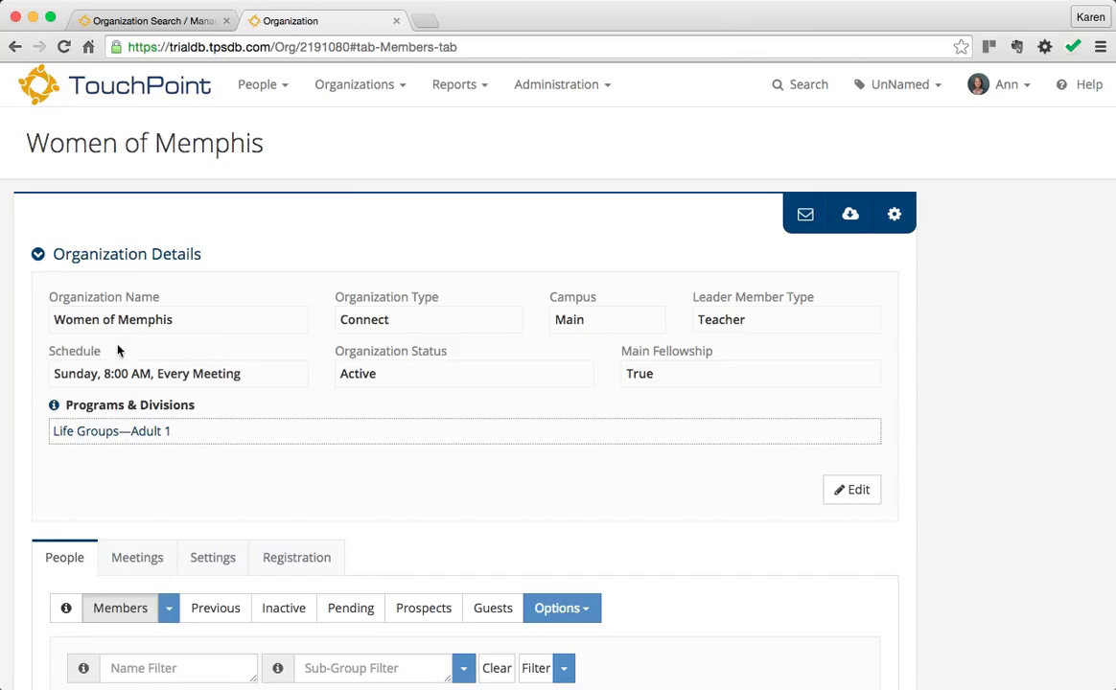
pyautogui.click(349, 96)
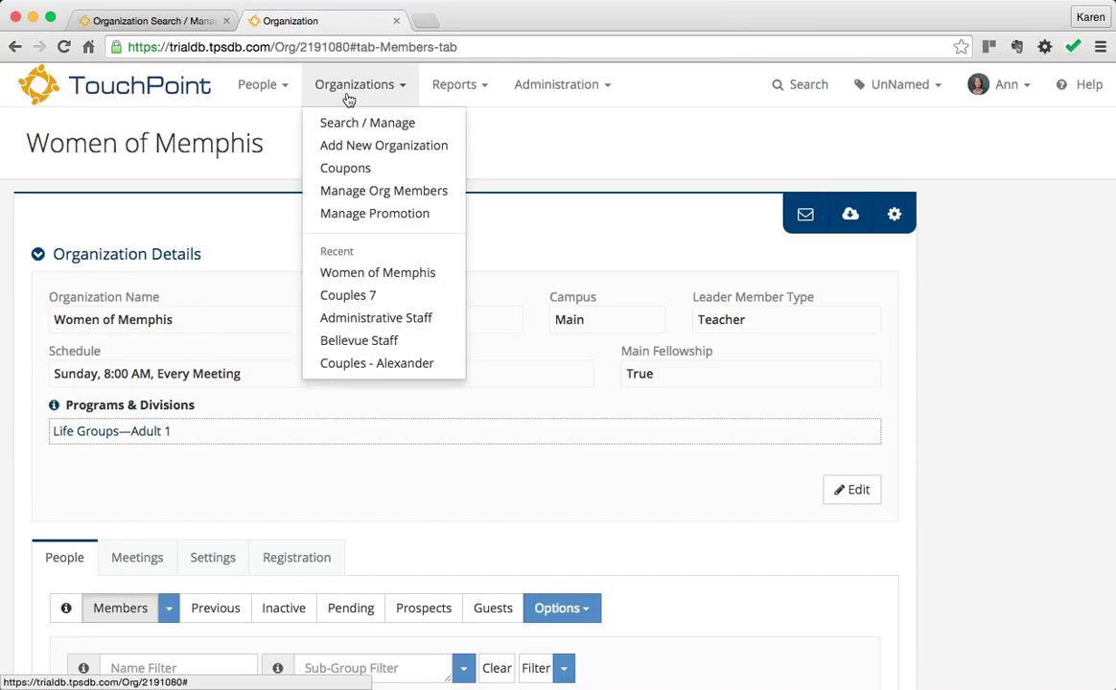
pyautogui.click(512, 487)
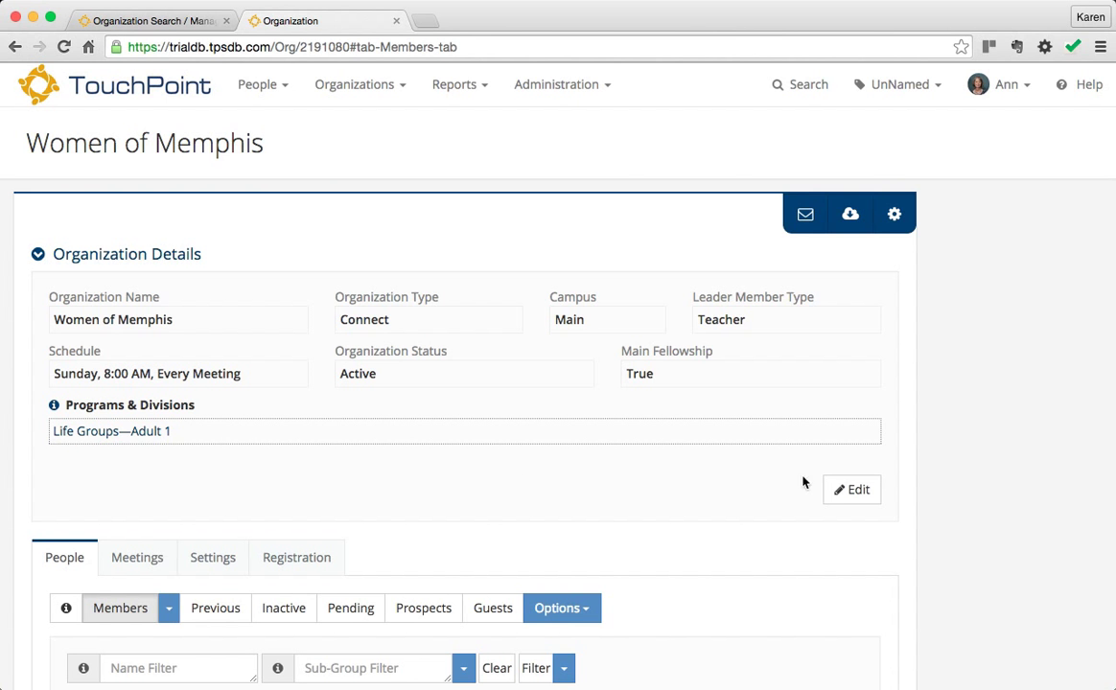
pyautogui.click(862, 487)
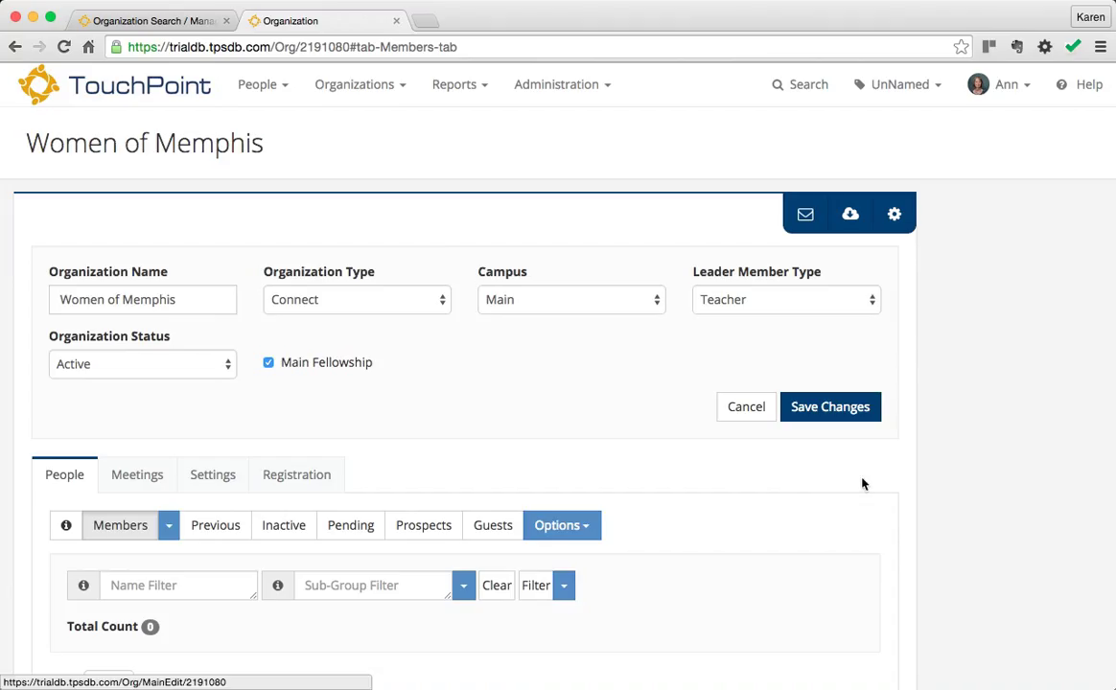
pyautogui.click(402, 305)
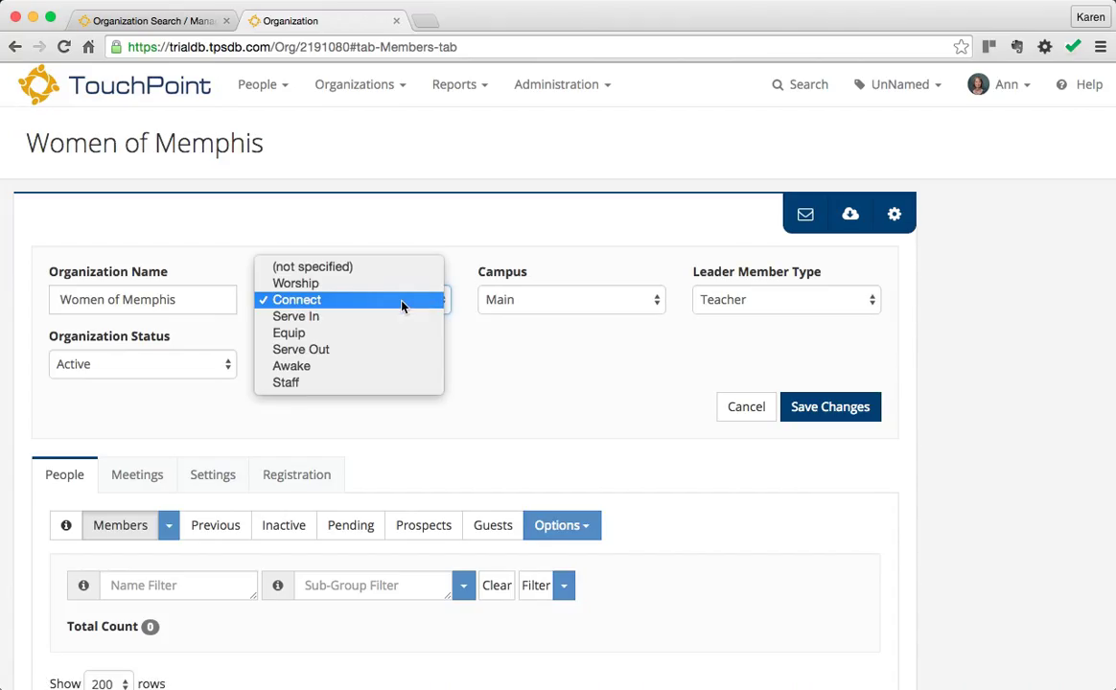
pyautogui.click(403, 305)
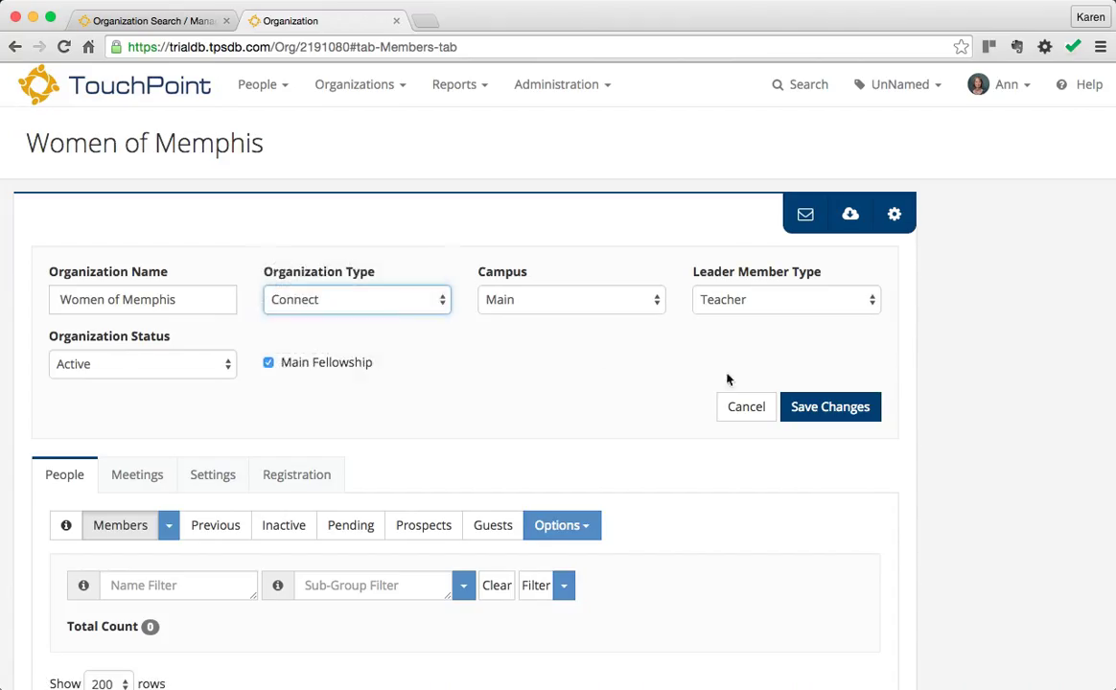
pyautogui.click(826, 413)
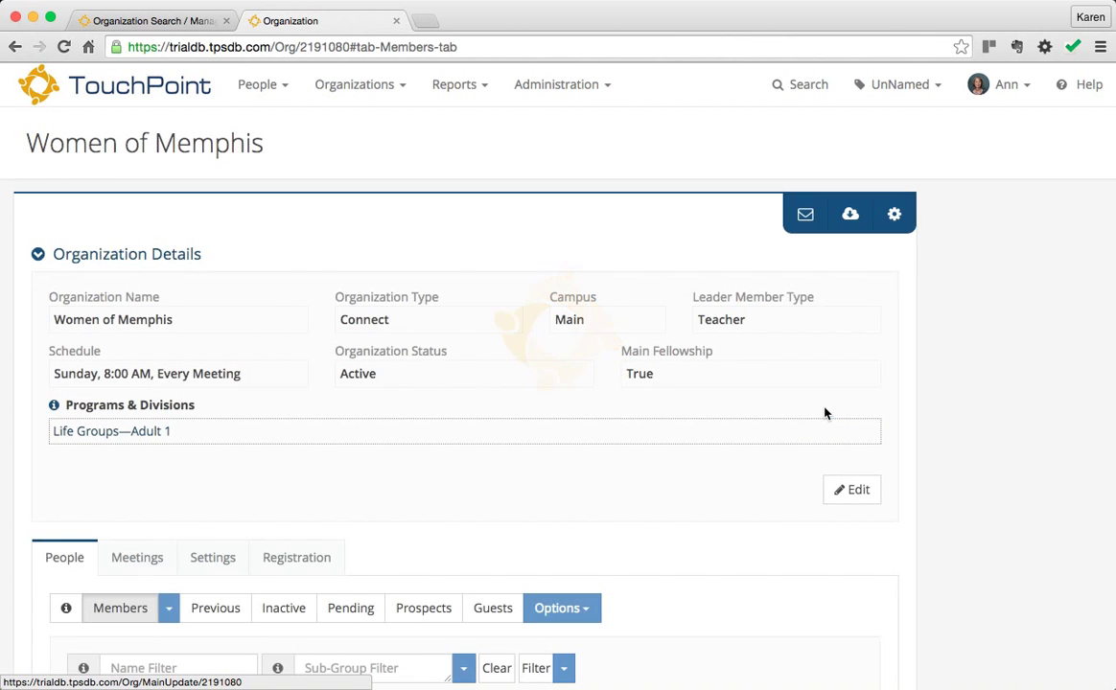